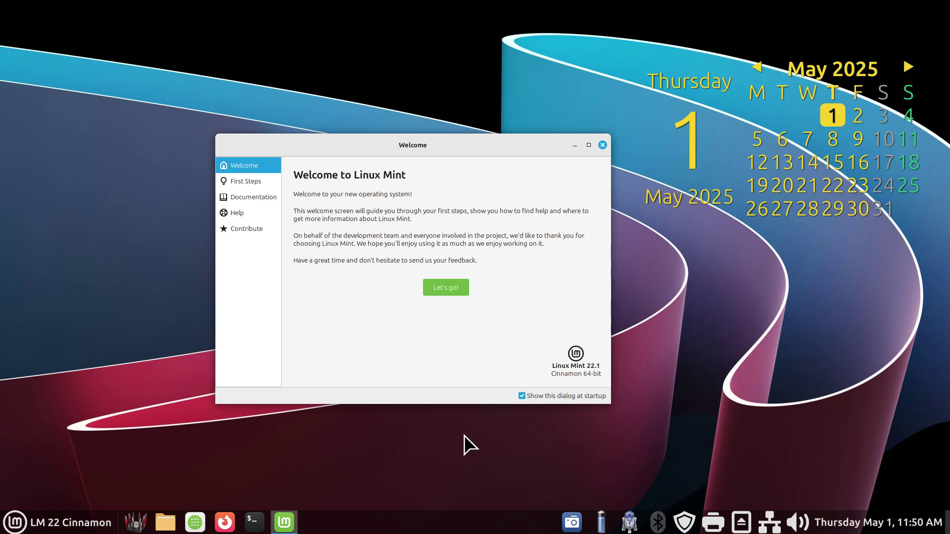
# Close the Welcome window, open System Settings from the panel menu, and move its window up-left
pyautogui.hotkey('alt', 'F4')
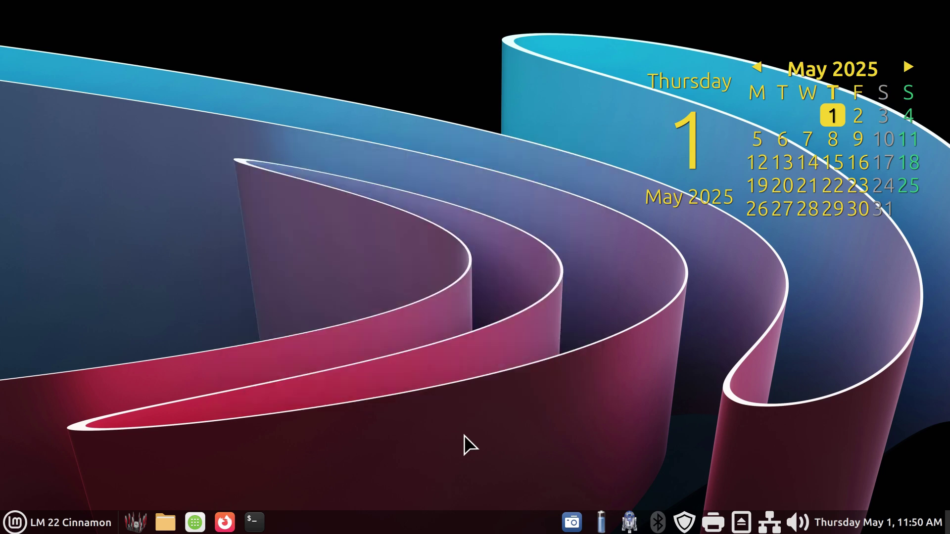
pyautogui.rightClick(410, 529)
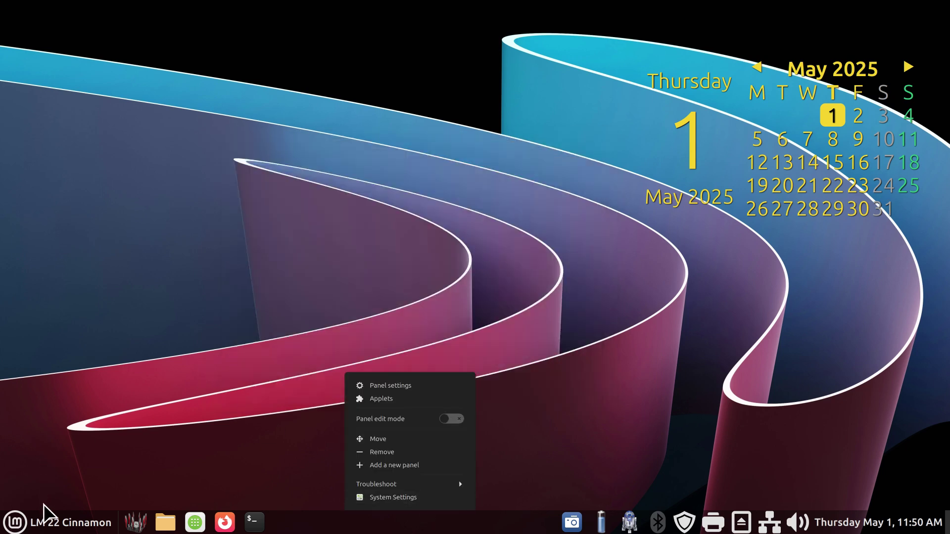
pyautogui.click(44, 520)
pyautogui.click(37, 131)
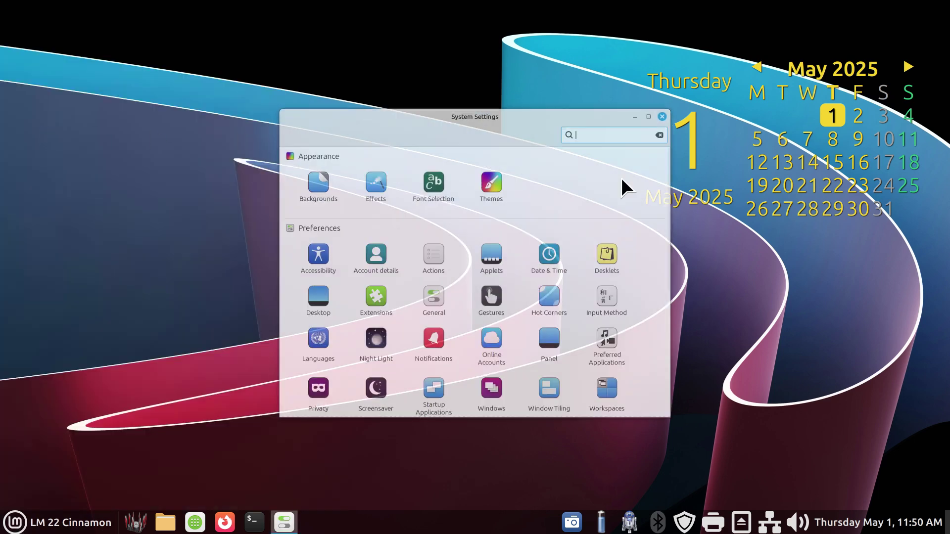
pyautogui.moveTo(528, 116); pyautogui.dragTo(422, 59)
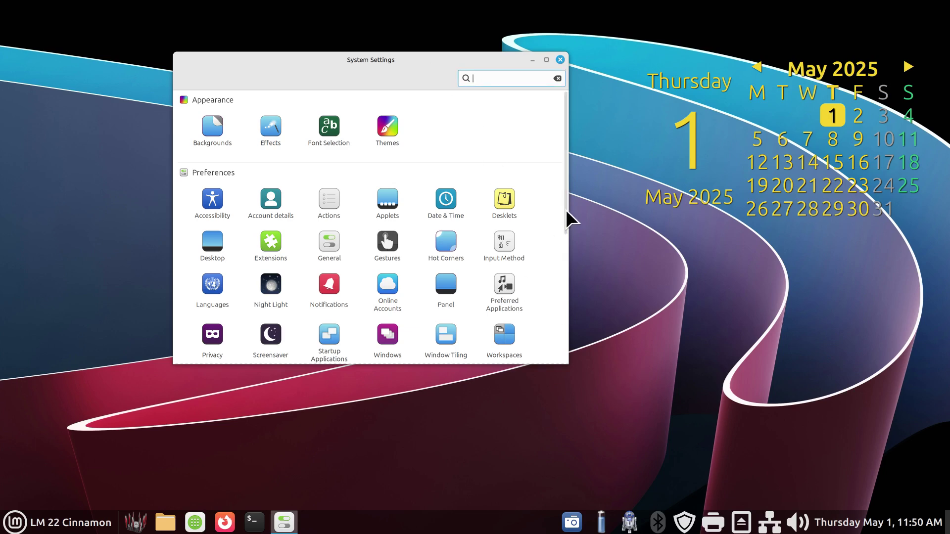
pyautogui.moveTo(566, 205); pyautogui.dragTo(574, 326)
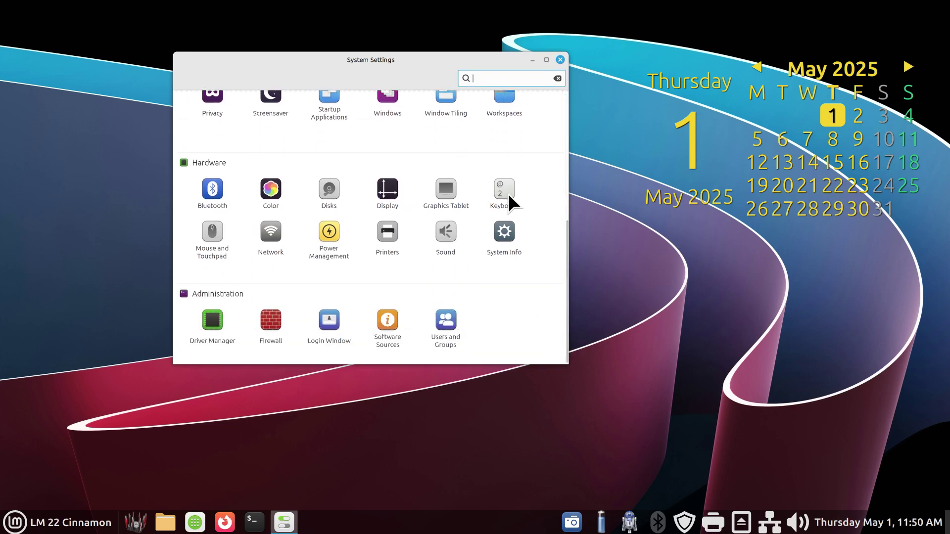
# In Keyboard's Shortcuts list, view the Windows category's Close window binding, Alt+F4
pyautogui.click(505, 194)
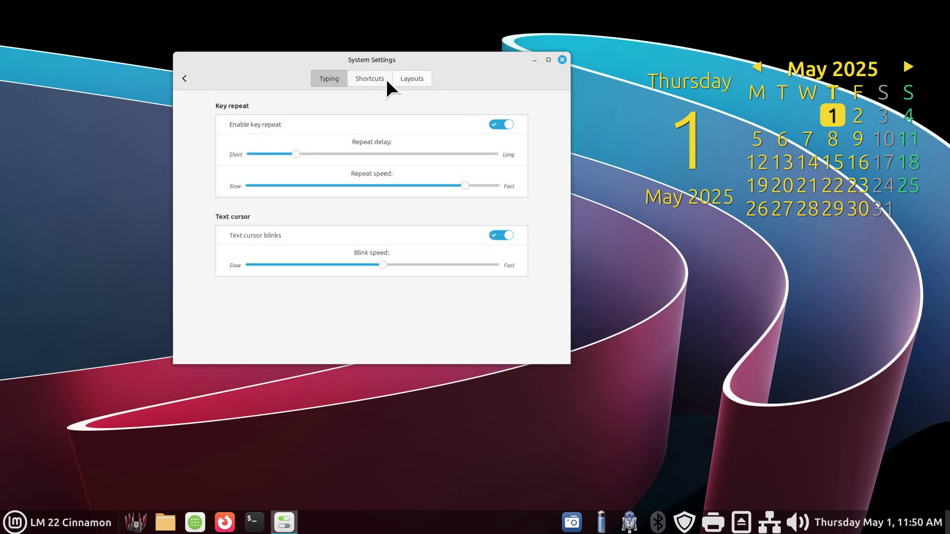
pyautogui.click(369, 81)
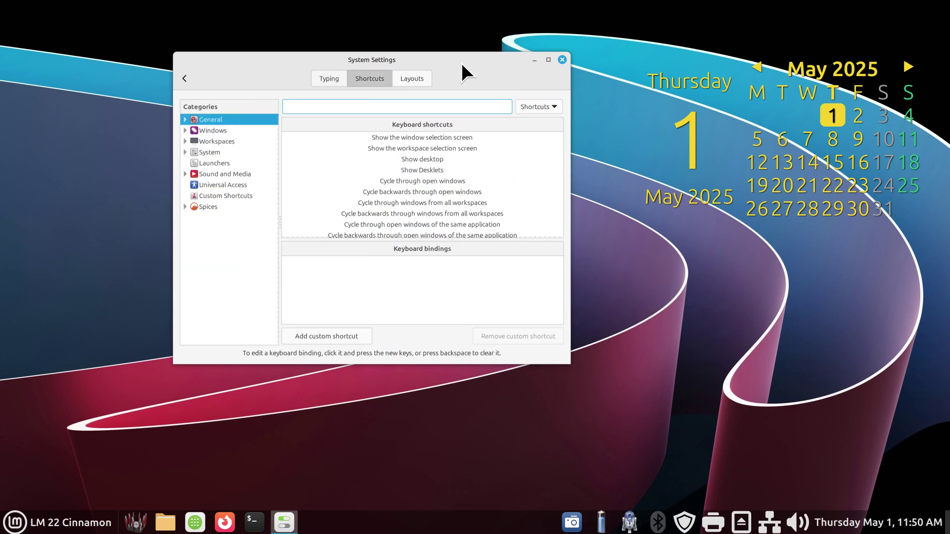
pyautogui.moveTo(461, 62)
pyautogui.mouseDown()
pyautogui.moveTo(509, 81)
pyautogui.moveTo(509, 98)
pyautogui.mouseUp()
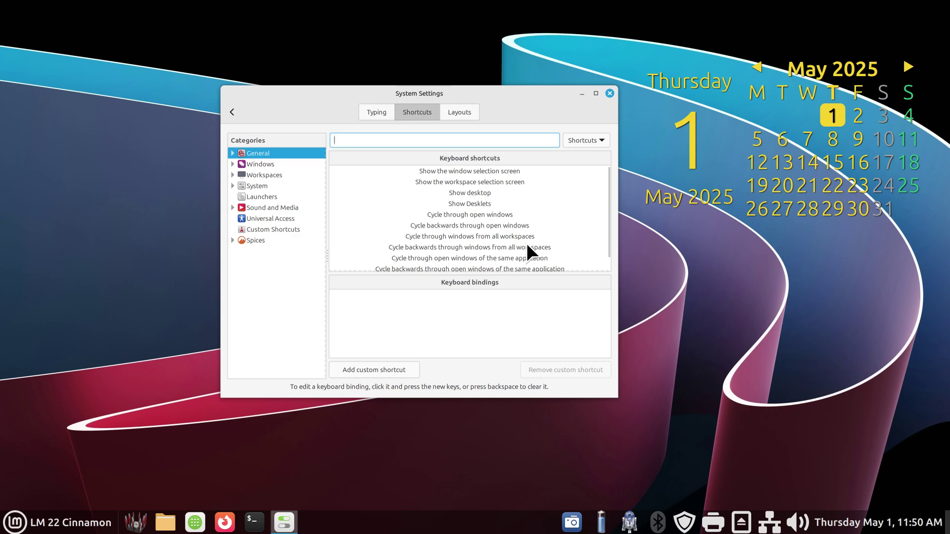
pyautogui.click(254, 163)
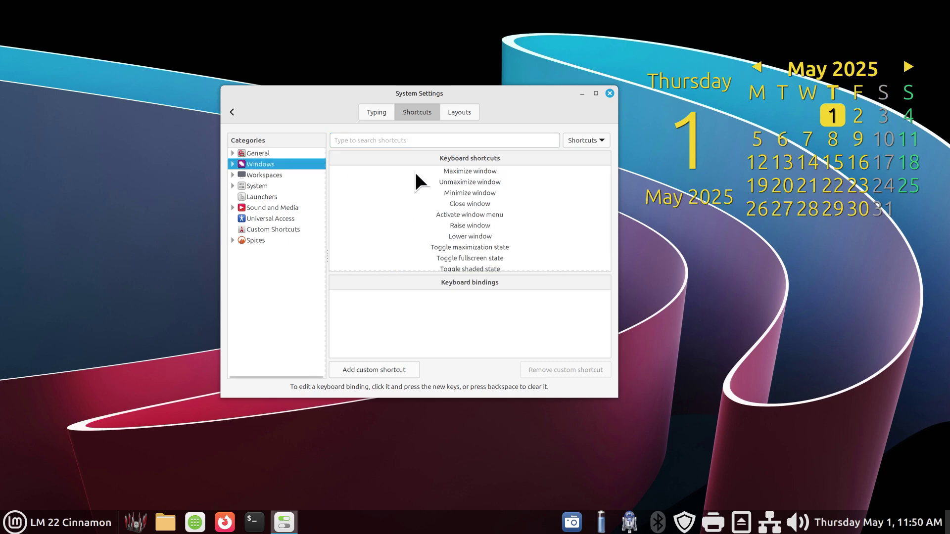
pyautogui.click(476, 205)
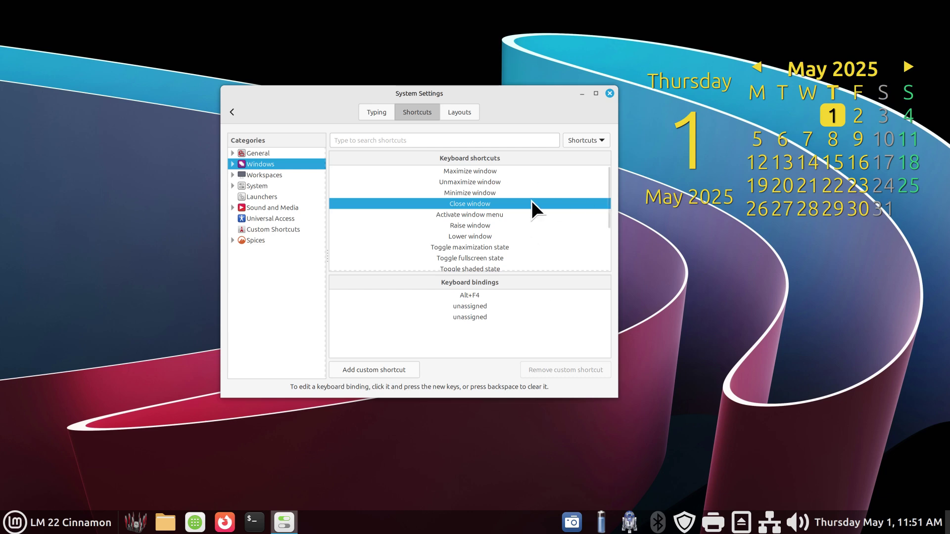
# In the System category, view Log out's Ctrl+Alt+Delete binding, try it, and cancel
pyautogui.click(252, 185)
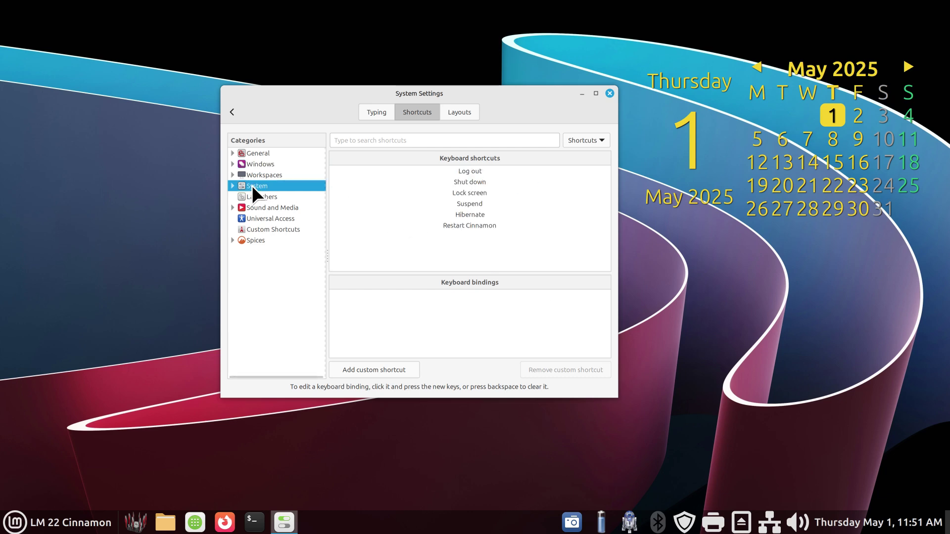
pyautogui.click(465, 170)
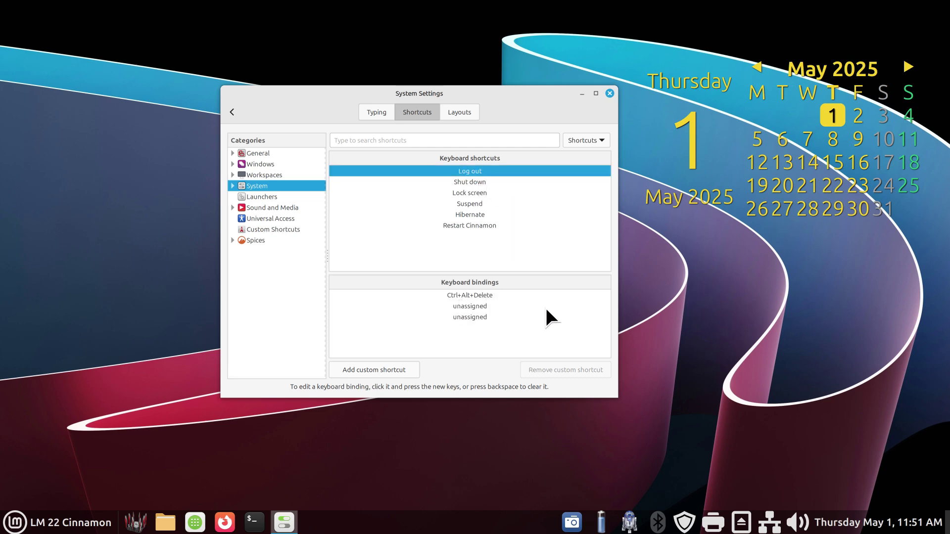
pyautogui.hotkey('ctrl', 'alt', 'Delete')
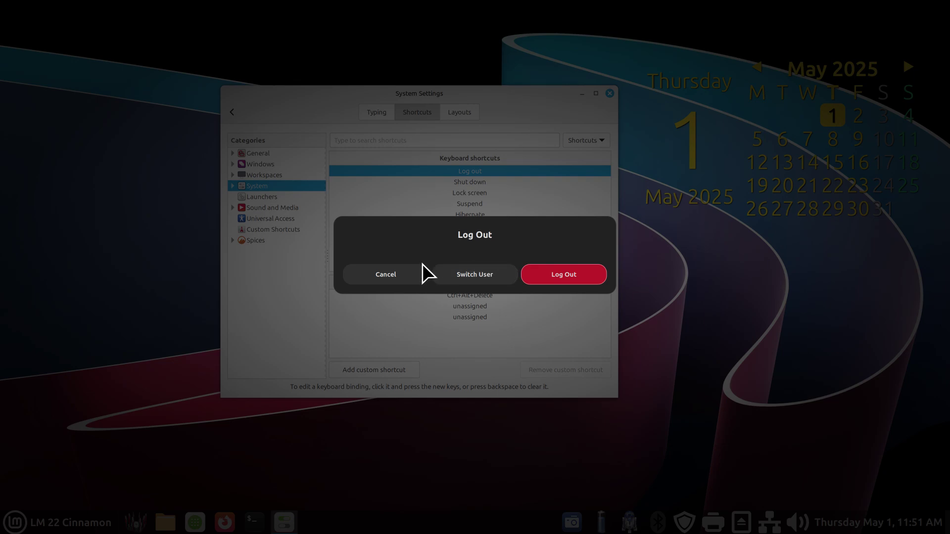
pyautogui.click(377, 269)
# Try Shut down's Ctrl+Alt+End shortcut and cancel, then view the Lock screen and Log out bindings
pyautogui.click(464, 181)
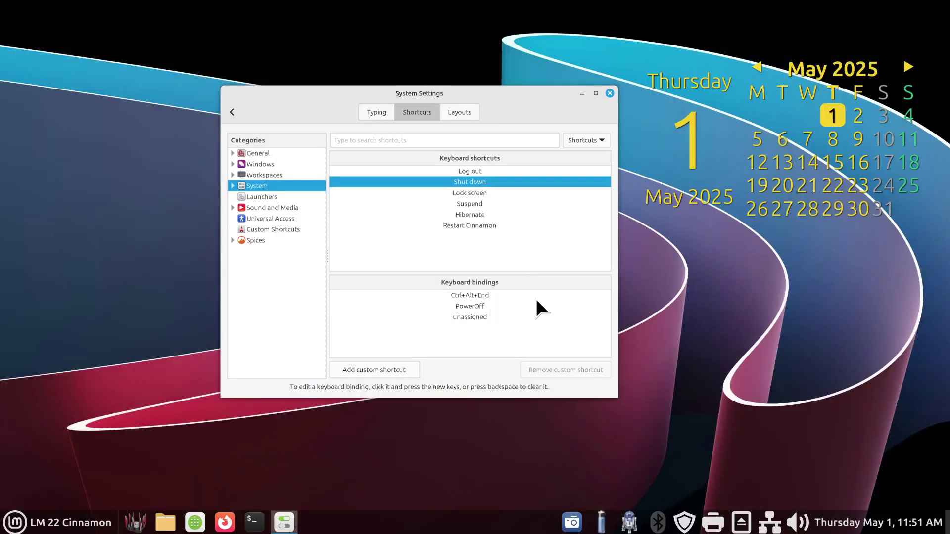
pyautogui.hotkey('ctrl', 'alt', 'End')
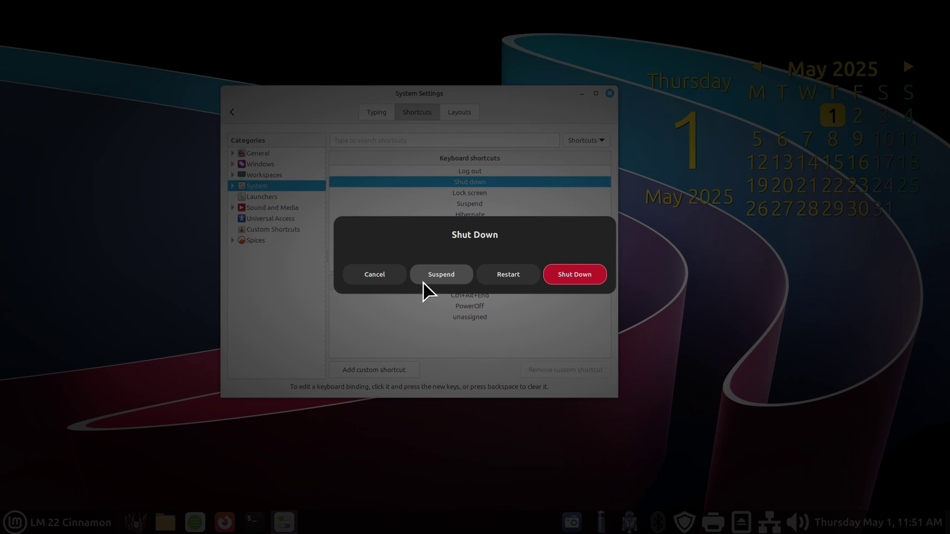
pyautogui.click(371, 275)
pyautogui.click(491, 193)
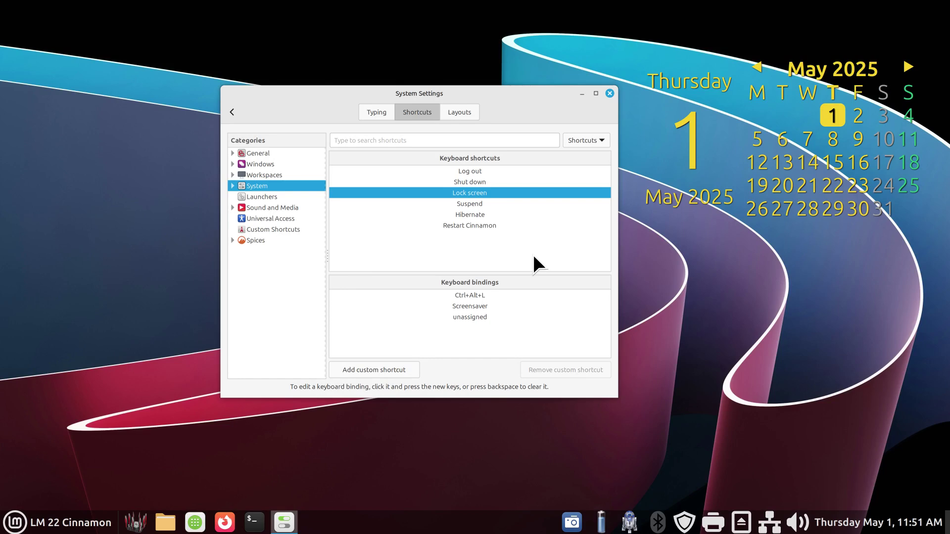
pyautogui.click(477, 171)
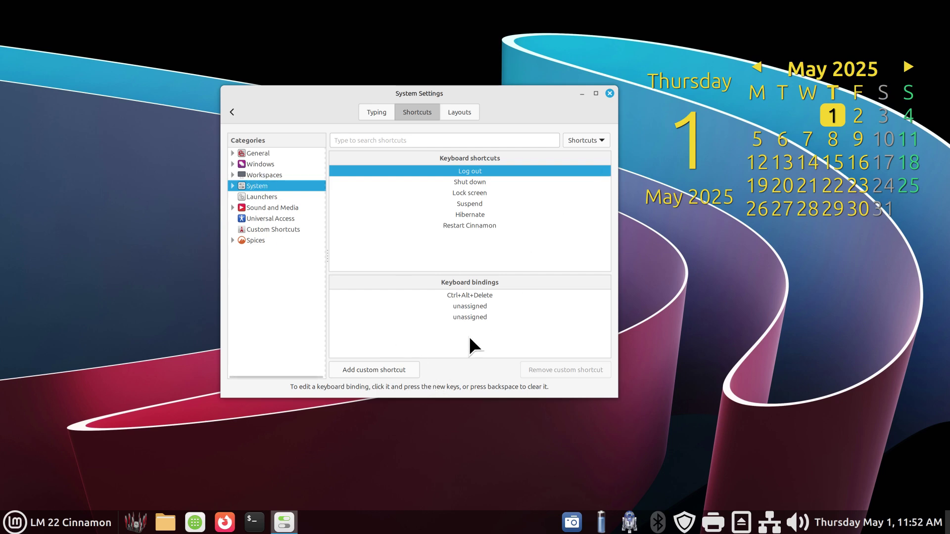
# Recheck the Windows category's Close window binding, then close System Settings with Alt+F4
pyautogui.click(260, 164)
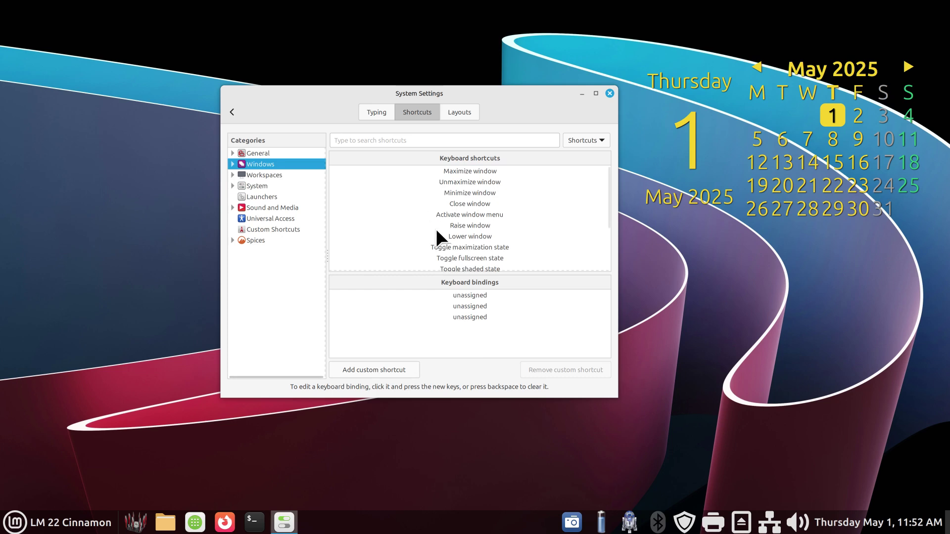
pyautogui.click(465, 205)
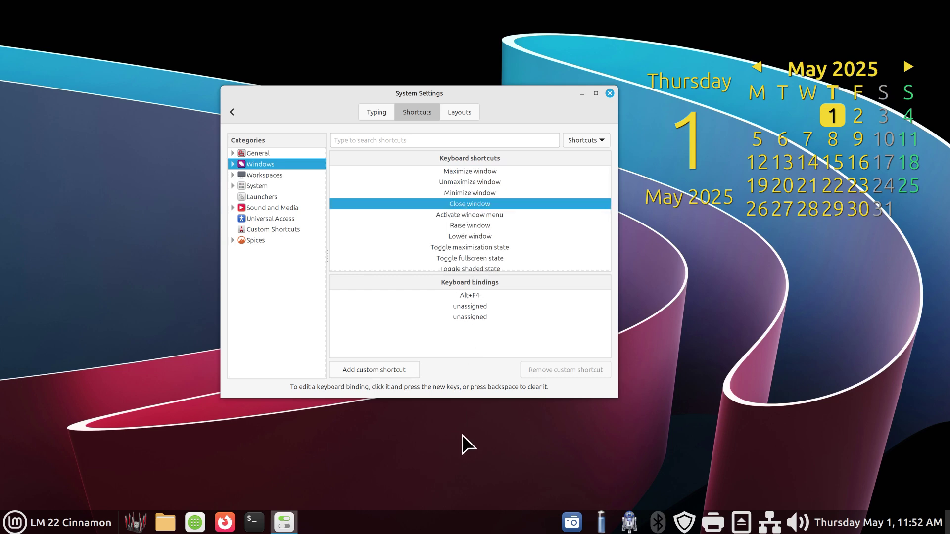
pyautogui.hotkey('alt', 'F4')
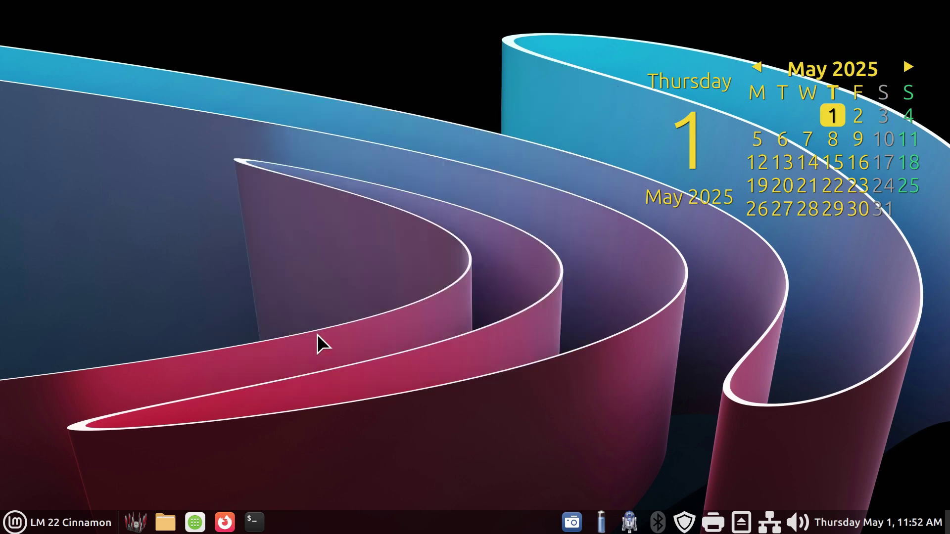
# Bring up the Ctrl+F1 shortcuts overlay, page to its Editing page, and dismiss it with Escape
pyautogui.hotkey('ctrl', 'F1')
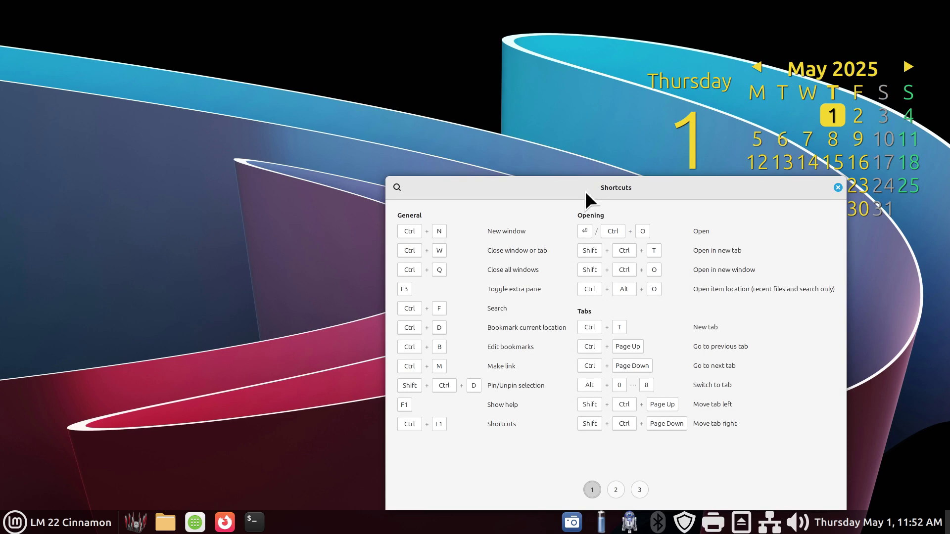
pyautogui.moveTo(585, 191); pyautogui.dragTo(408, 148)
pyautogui.click(457, 448)
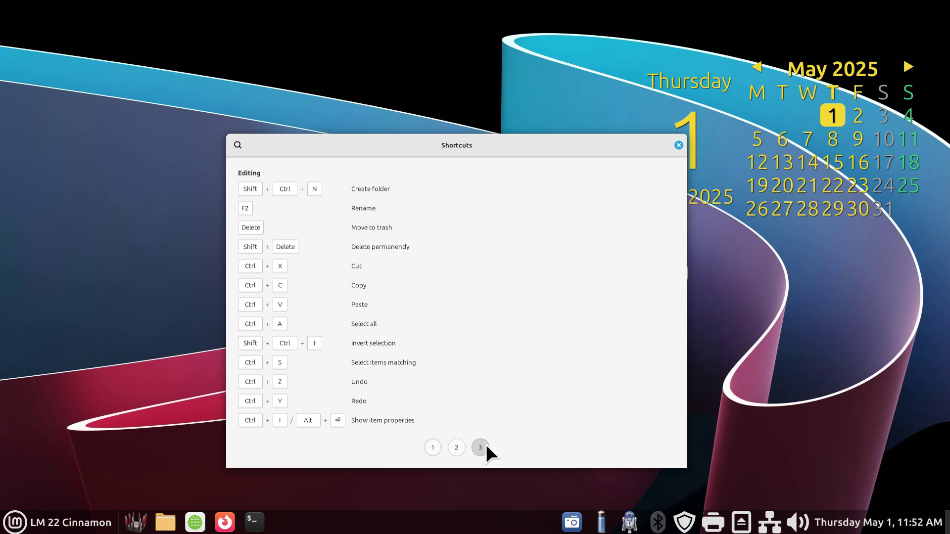
pyautogui.press('Escape')
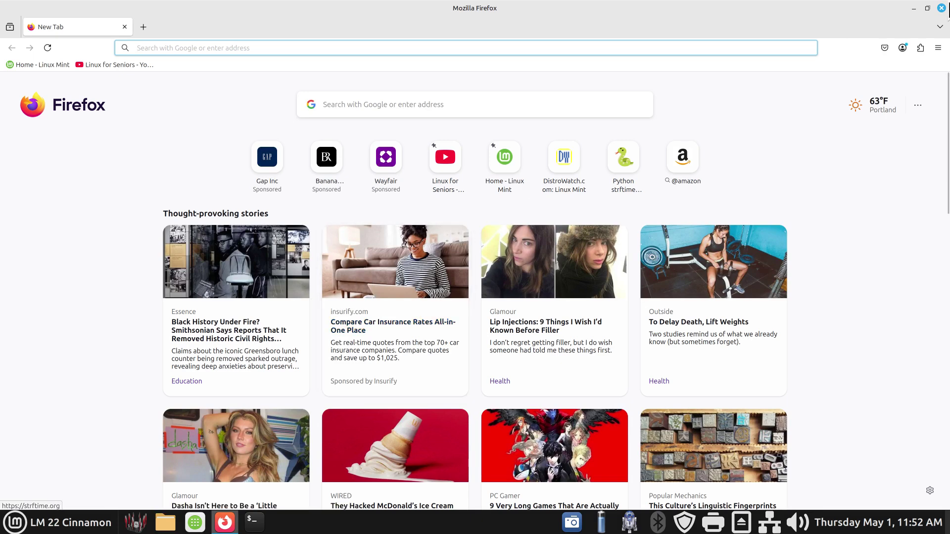
# Minimize Firefox, then open the Ctrl+F1 shortcuts overlay and close it
pyautogui.click(913, 7)
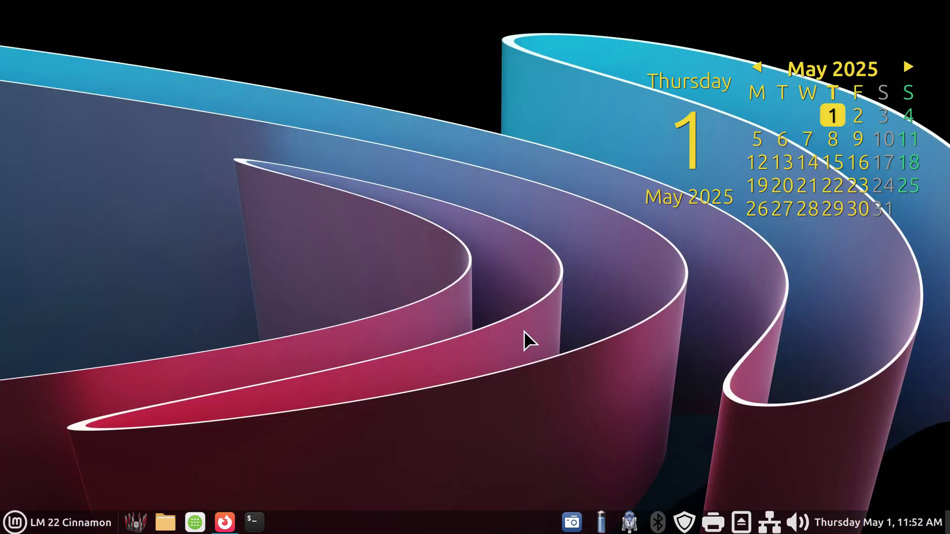
pyautogui.hotkey('ctrl', 'F1')
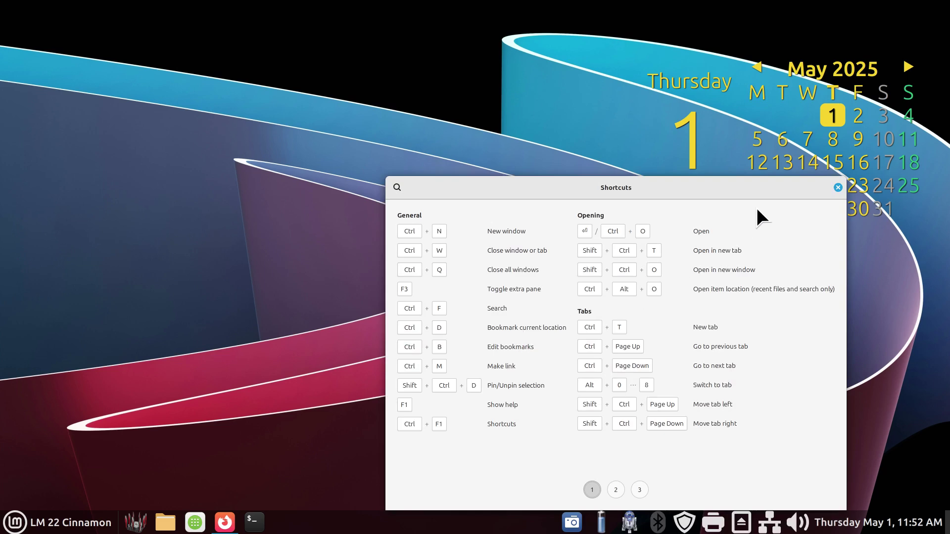
pyautogui.click(838, 187)
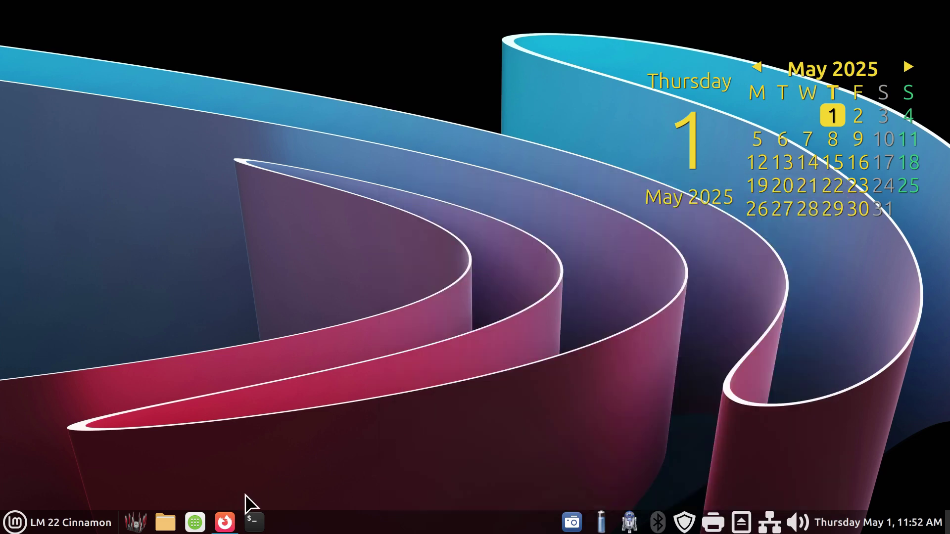
pyautogui.click(165, 522)
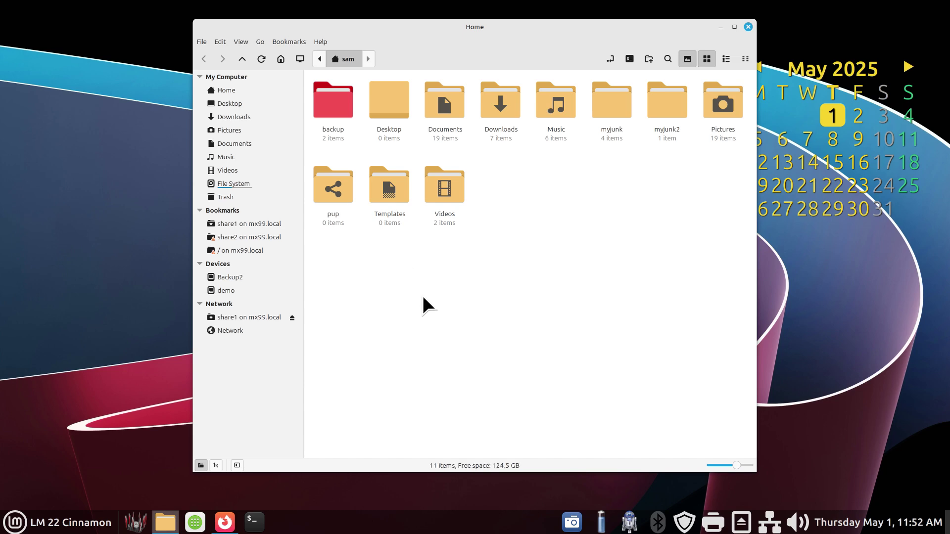
pyautogui.hotkey('ctrl', 'F1')
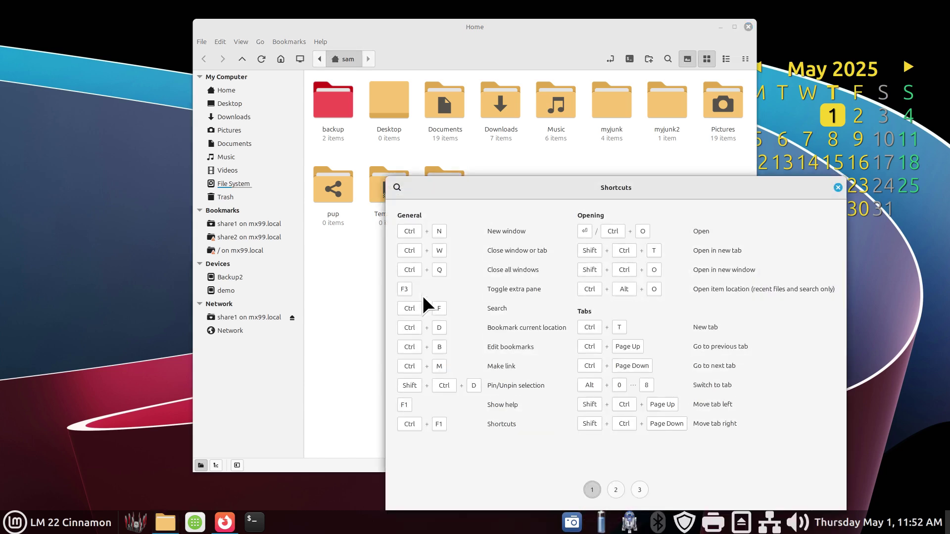
pyautogui.hotkey('ctrl', 'w')
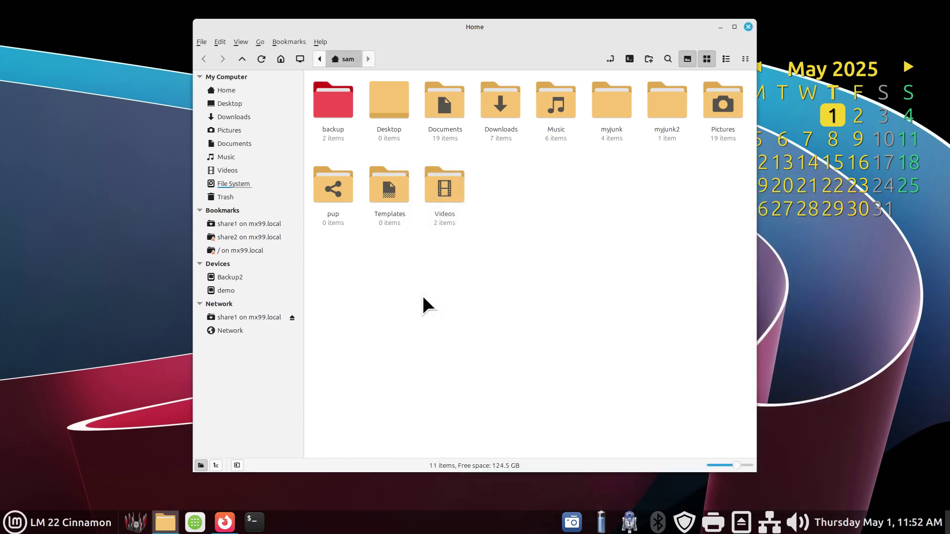
pyautogui.hotkey('ctrl', 'w')
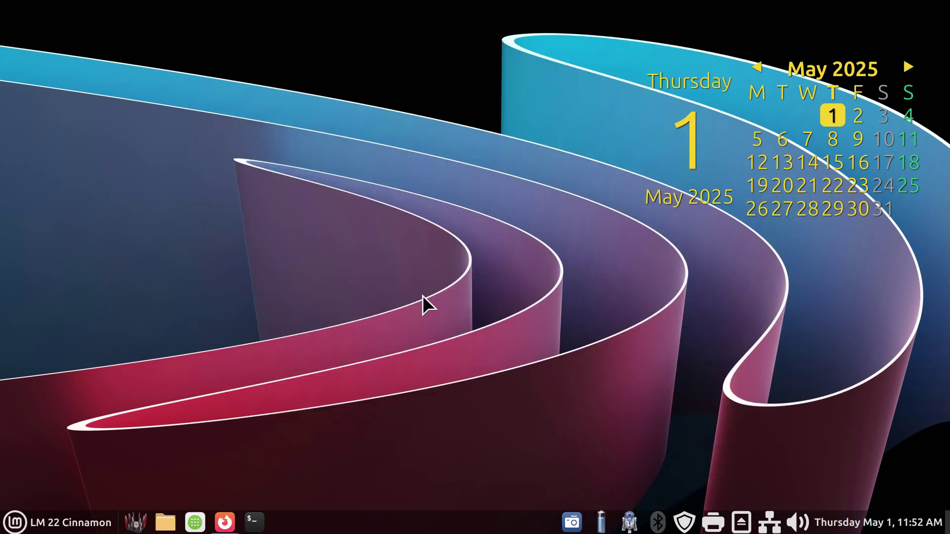